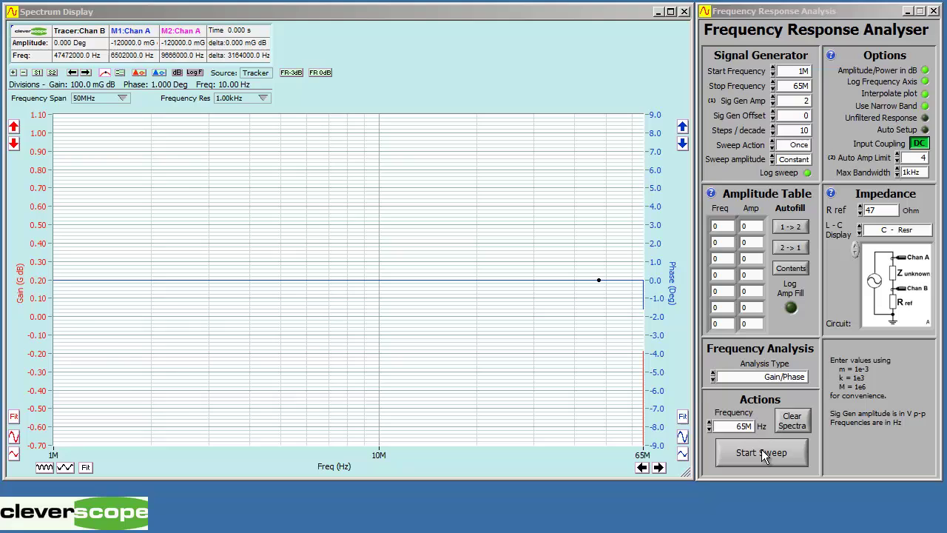
Run the 1M–65M Hz gain/phase sweep and mark the gain curve at about 24.3 MHz and 49.2 MHz
left_click(762, 453)
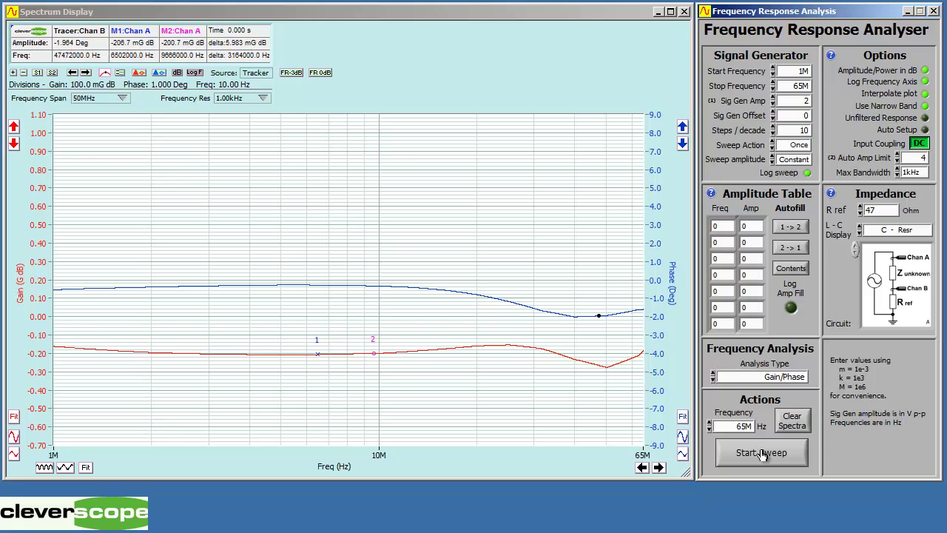
left_click(542, 381)
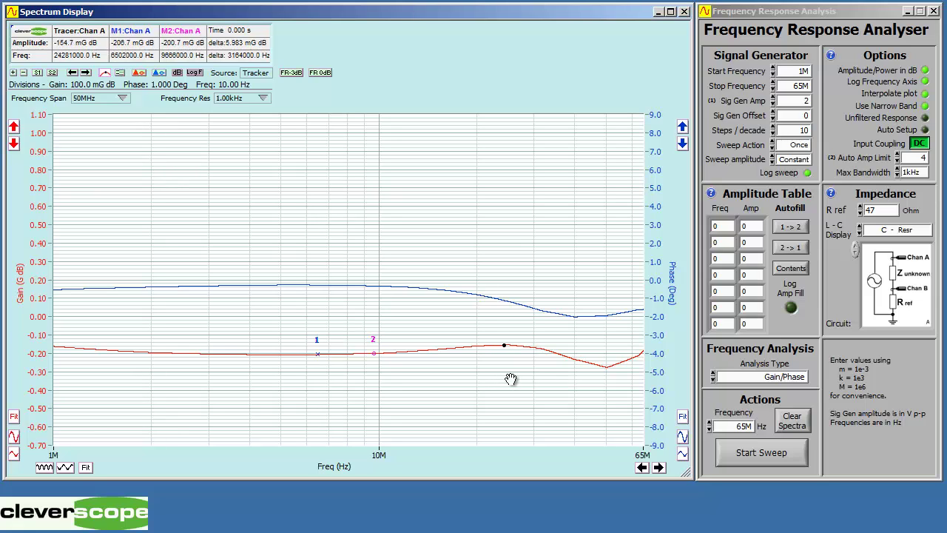
left_click(508, 380)
left_click(607, 386)
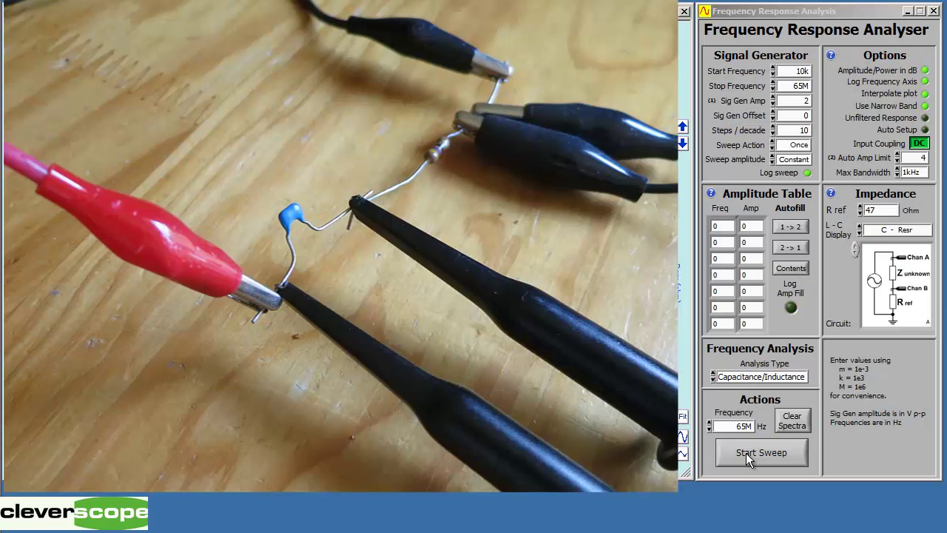
Sweep the capacitor, then clear the resulting capacitance and Resr curves
left_click(745, 453)
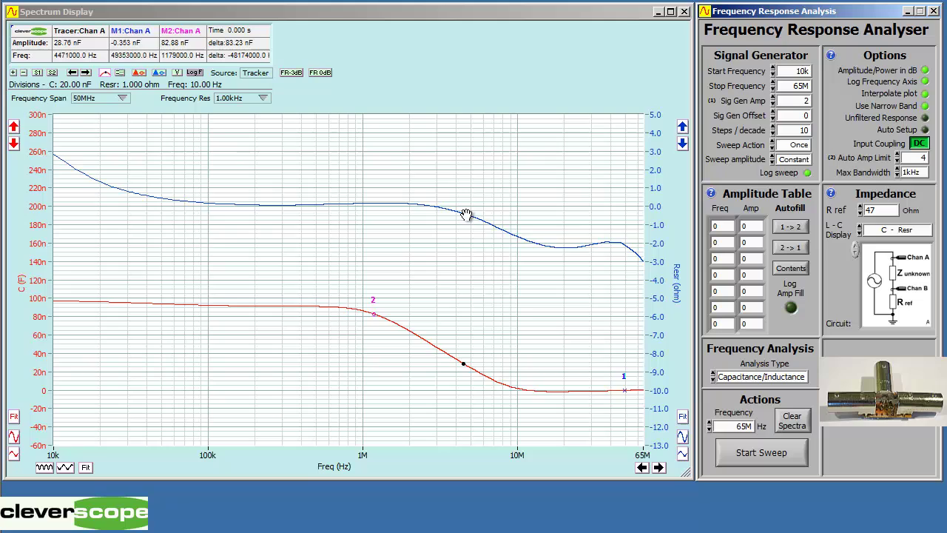
left_click(756, 455)
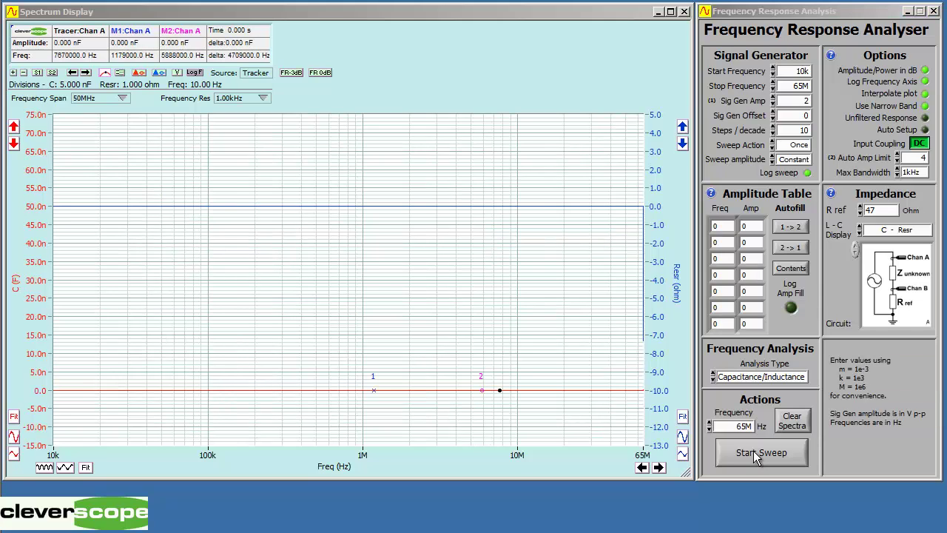
Run a new capacitance sweep and trace the capacitance curve out to about 20 MHz
left_click(756, 455)
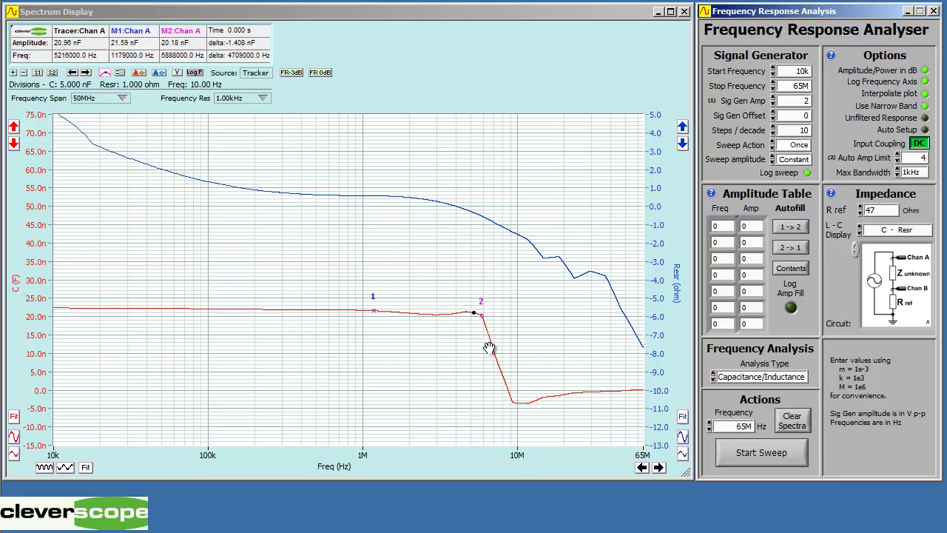
mouse_move(489, 348)
left_mouse_down()
mouse_move(491, 380)
mouse_move(572, 384)
left_mouse_up()
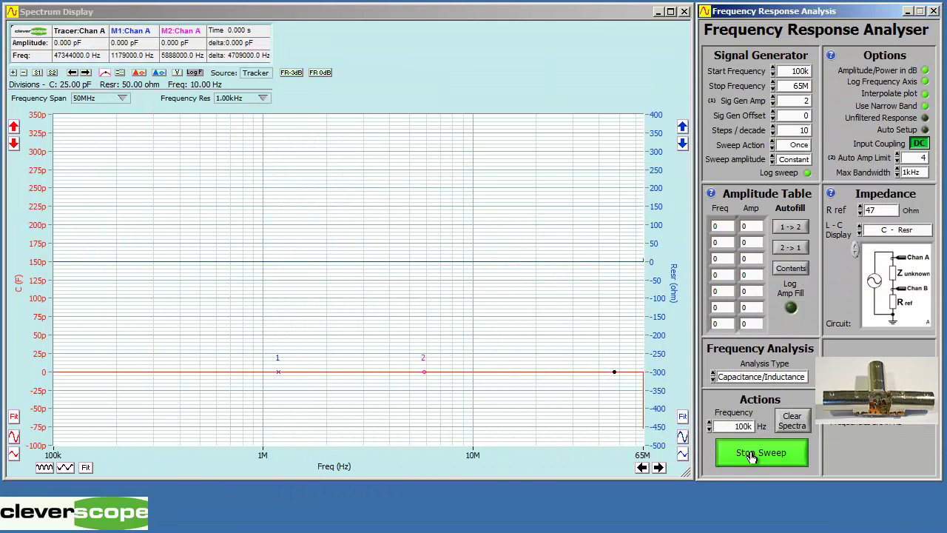
Sweep again, read about 90 pF at 2.89 MHz, and bring up the capacitor-impedance reference PDF
left_click(744, 453)
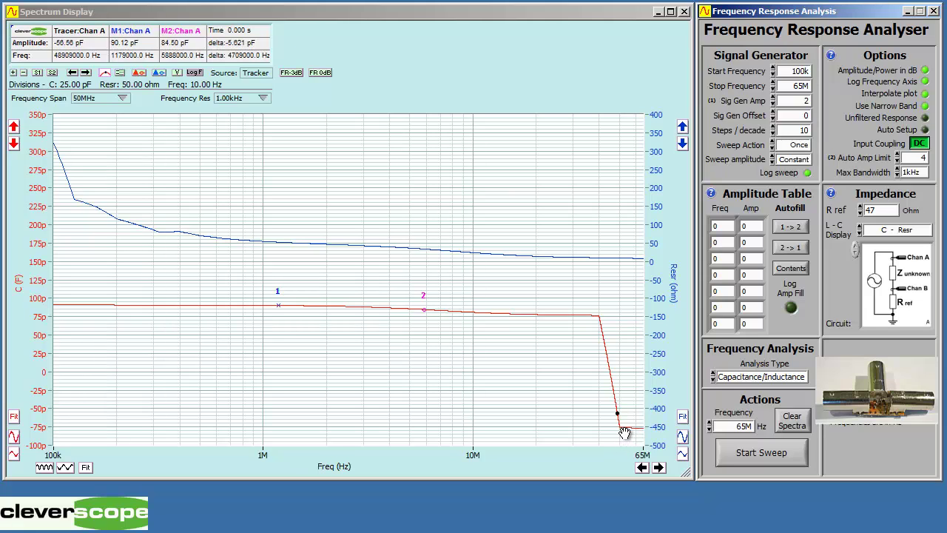
left_click_drag(613, 422, 359, 306)
key("alt+Tab")
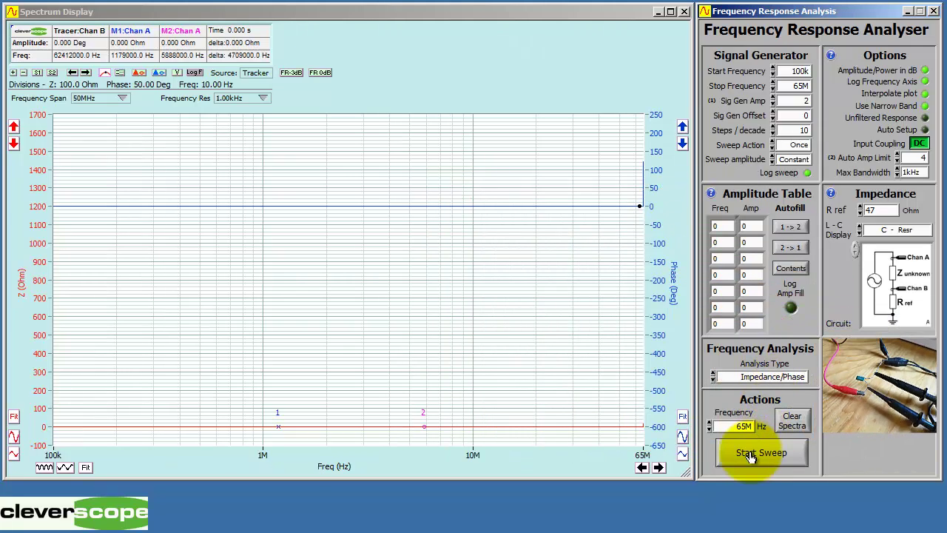
Run an impedance/phase sweep, read phase from 115 kHz to the 26 MHz peak, then choose Capacitance/Inductance
left_click(751, 456)
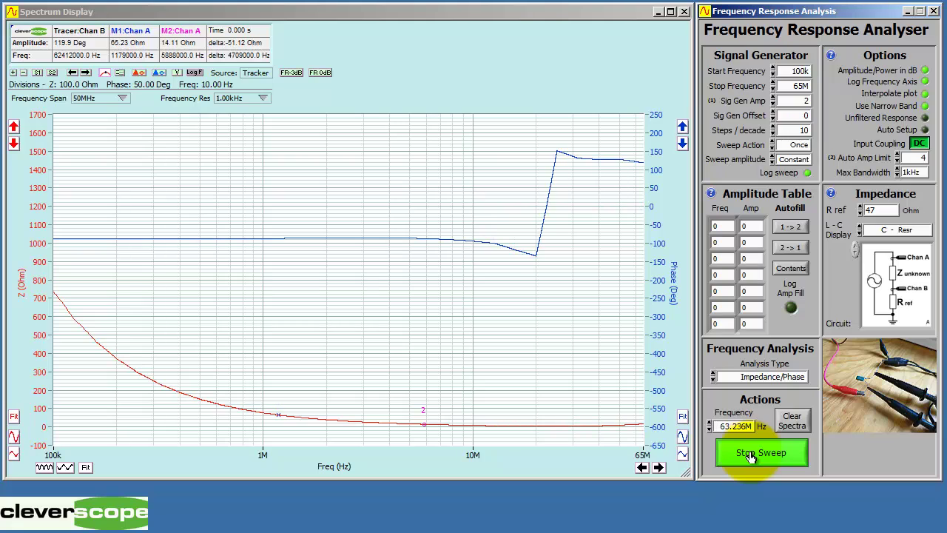
left_click_drag(171, 409, 23, 290)
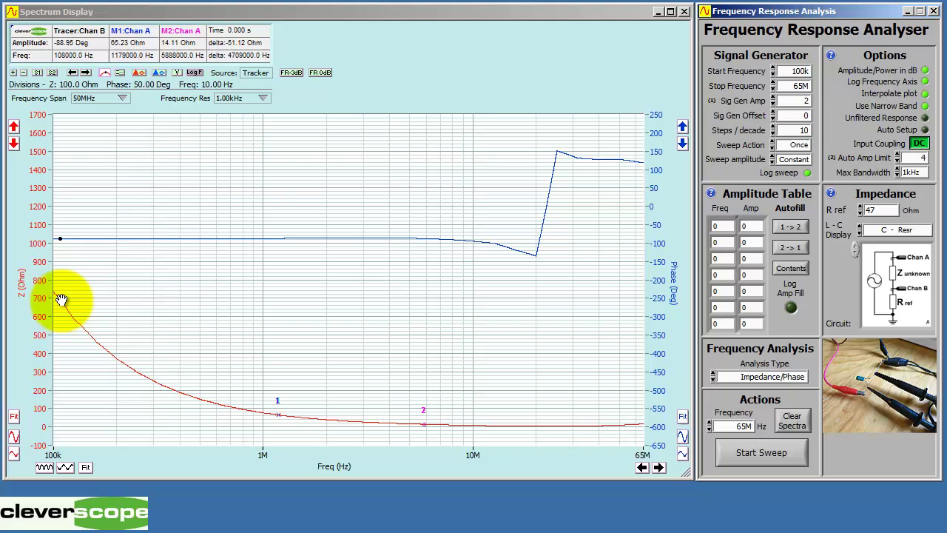
left_click(634, 429)
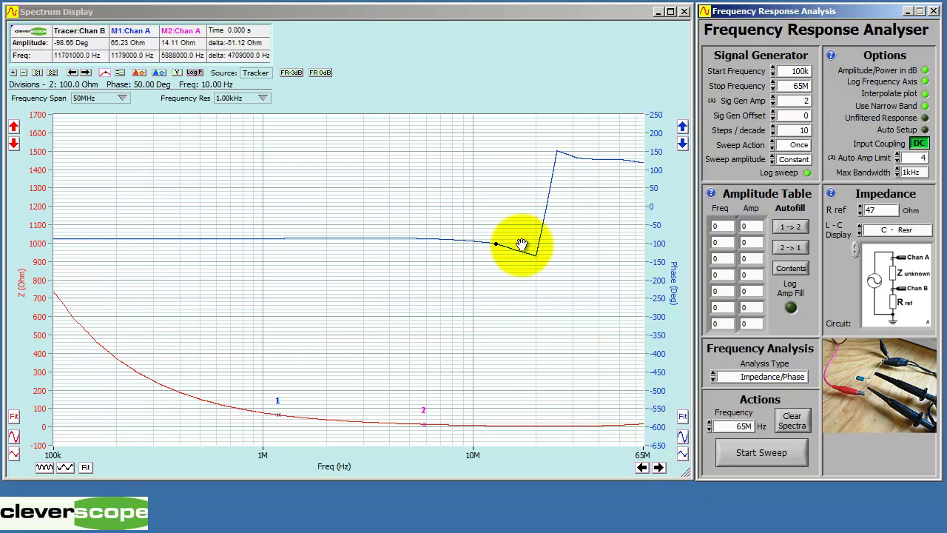
left_click(607, 213)
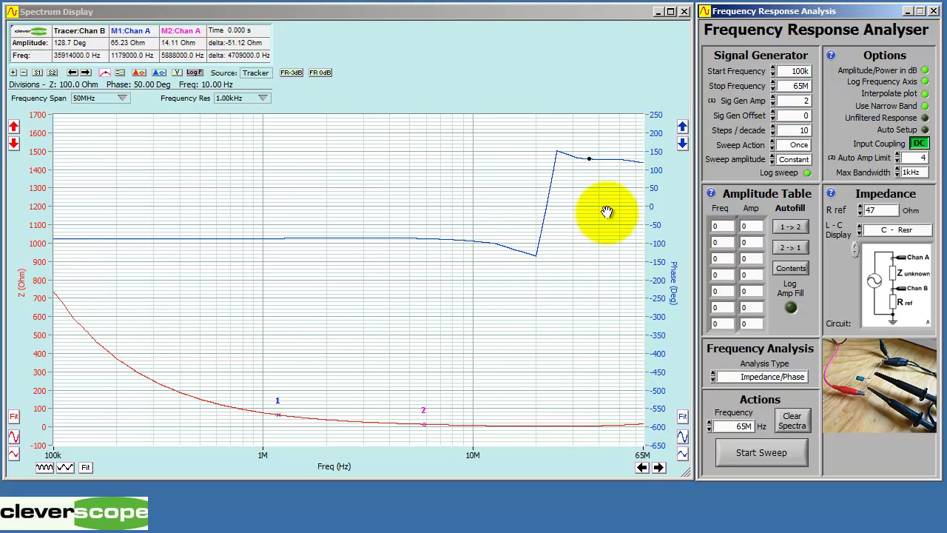
left_click(66, 247)
left_click(99, 251)
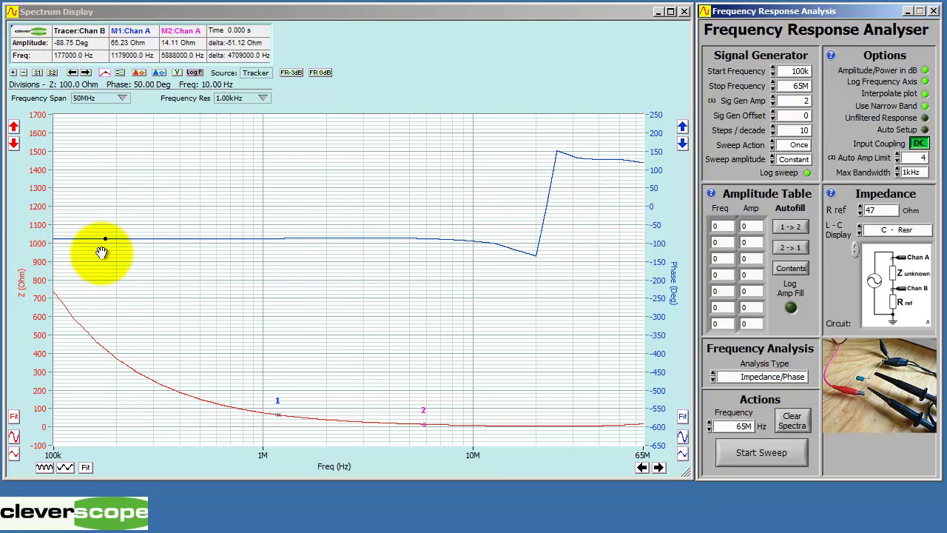
left_click(88, 239)
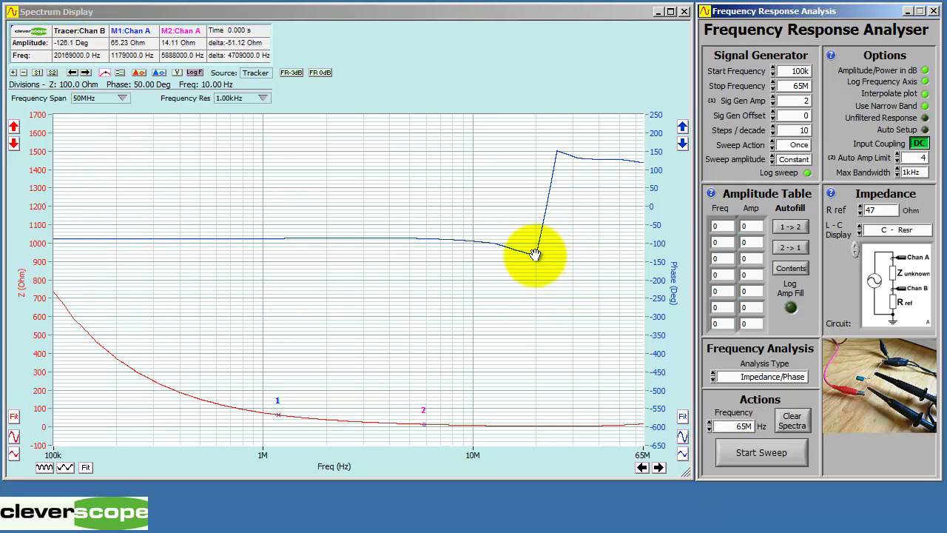
left_click_drag(535, 258, 605, 176)
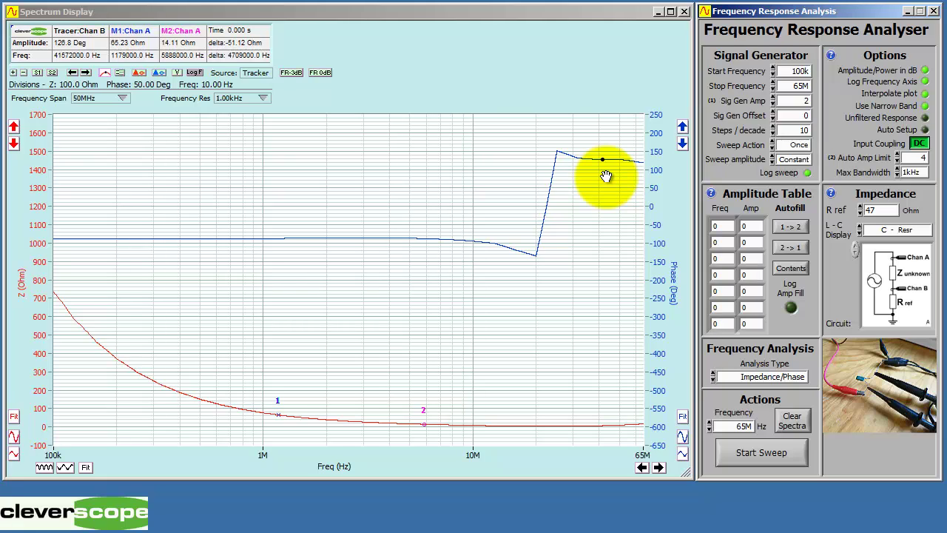
left_click(713, 378)
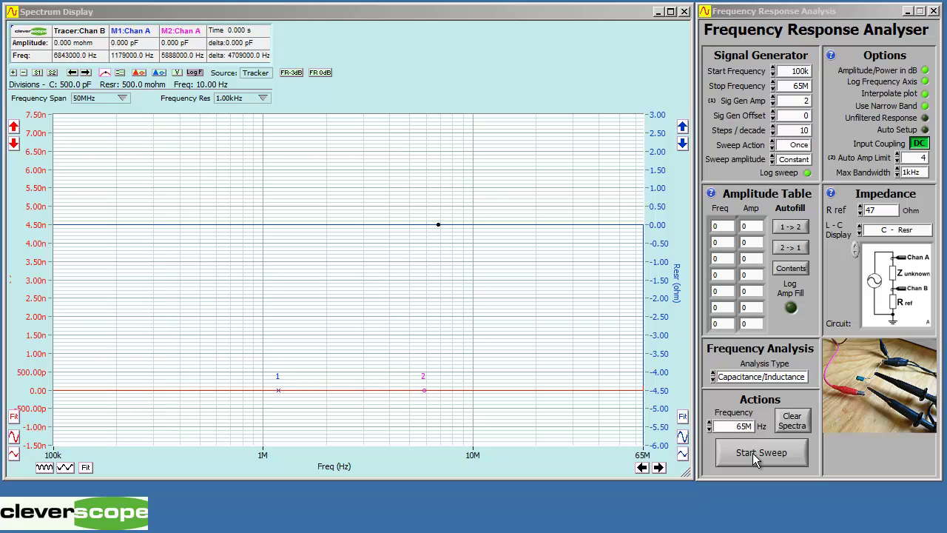
Change the L-C display from C - Resr to C - Dissap Factor
left_click(892, 232)
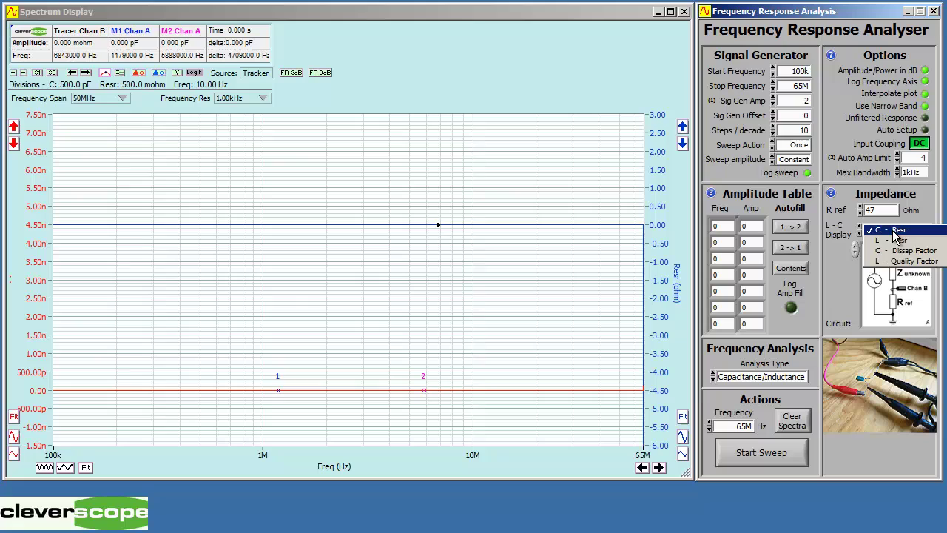
left_click(904, 252)
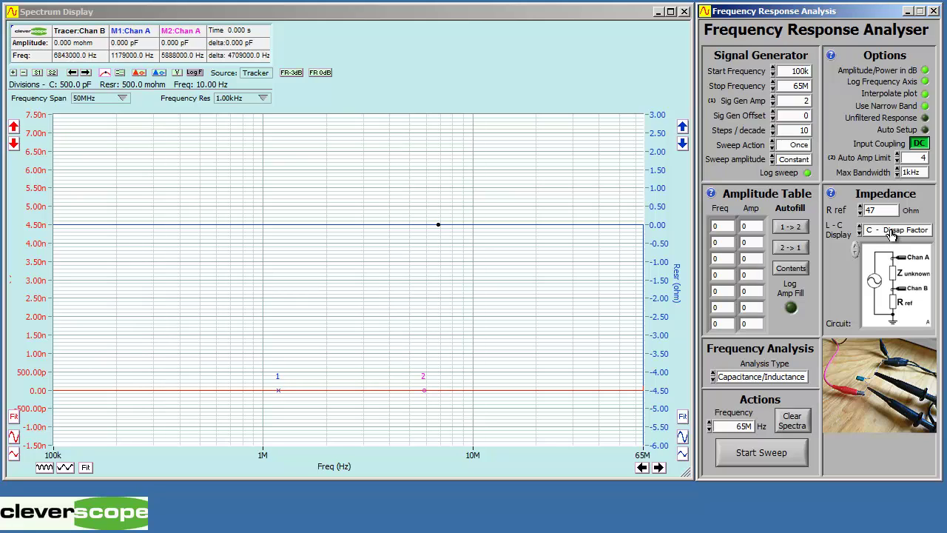
Run the C - Dissap Factor sweep and trace the dissipation factor from 151 kHz to 14.7 MHz
left_click(747, 457)
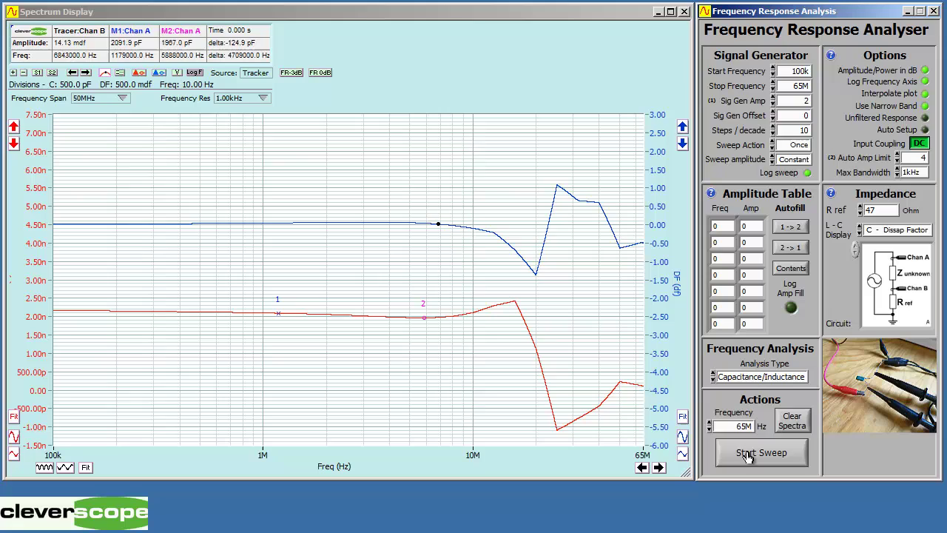
mouse_move(378, 267)
left_mouse_down()
mouse_move(222, 268)
mouse_move(95, 244)
left_mouse_up()
mouse_move(96, 244)
left_mouse_down()
mouse_move(441, 247)
mouse_move(518, 277)
mouse_move(546, 274)
mouse_move(545, 286)
mouse_move(565, 255)
mouse_move(604, 245)
mouse_move(628, 254)
mouse_move(599, 229)
mouse_move(554, 234)
mouse_move(558, 195)
mouse_move(614, 234)
mouse_move(535, 276)
mouse_move(570, 219)
mouse_move(602, 211)
mouse_move(628, 303)
left_mouse_up()
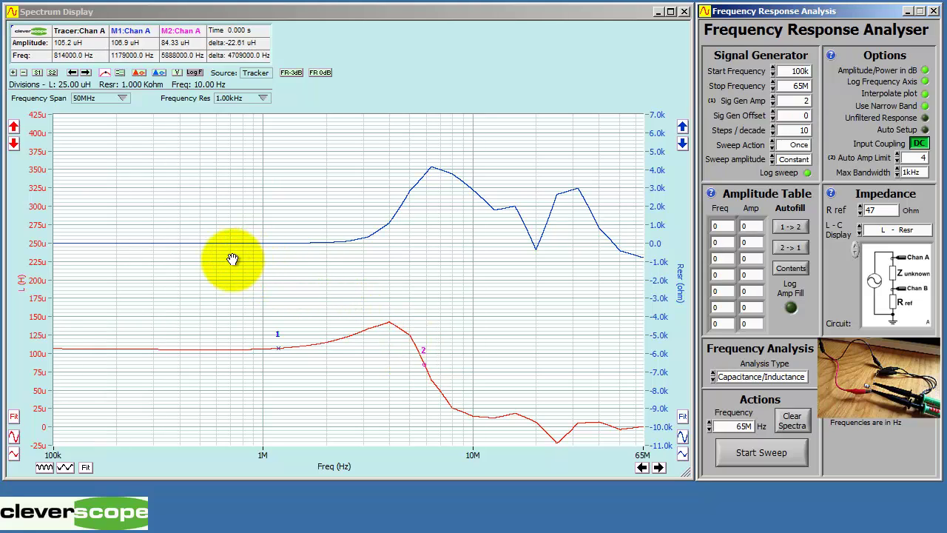
Read the inductance near 379 kHz, then clear the L and Resr curves
left_click(147, 258)
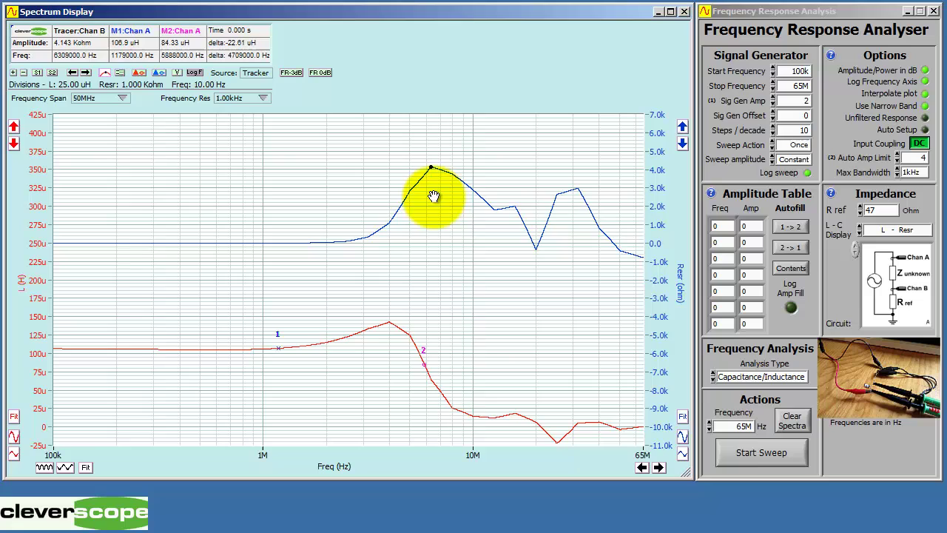
left_click(752, 454)
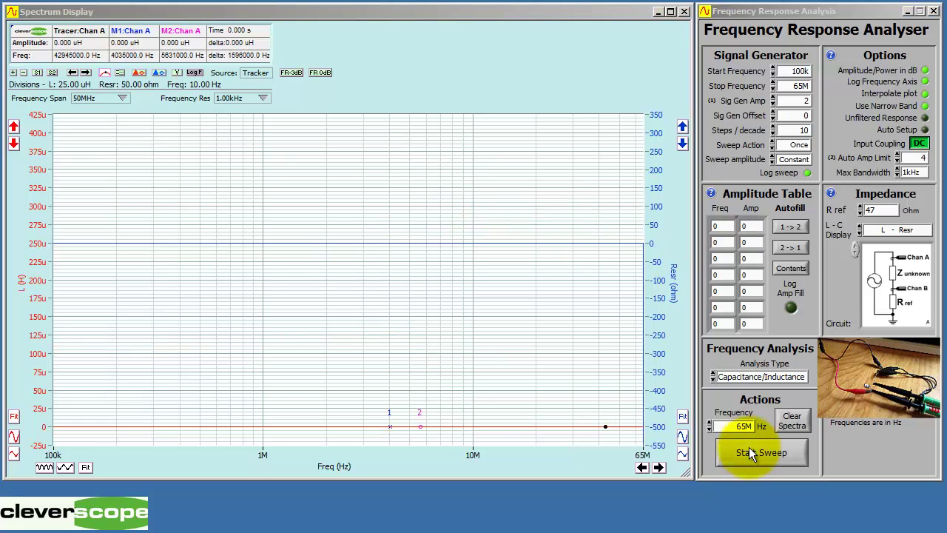
Switch the display to L - Quality Factor, sweep, and read inductance at 617 kHz and Q
left_click(898, 235)
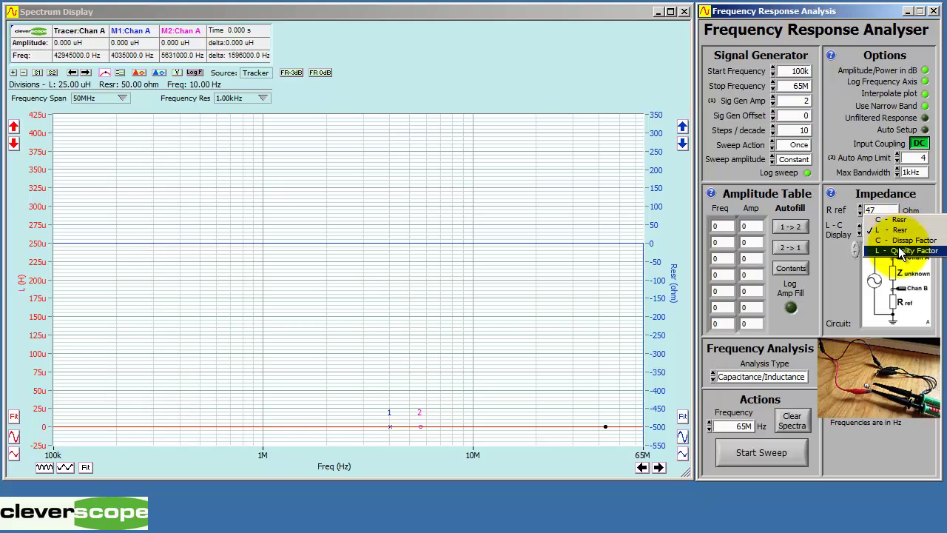
left_click(897, 250)
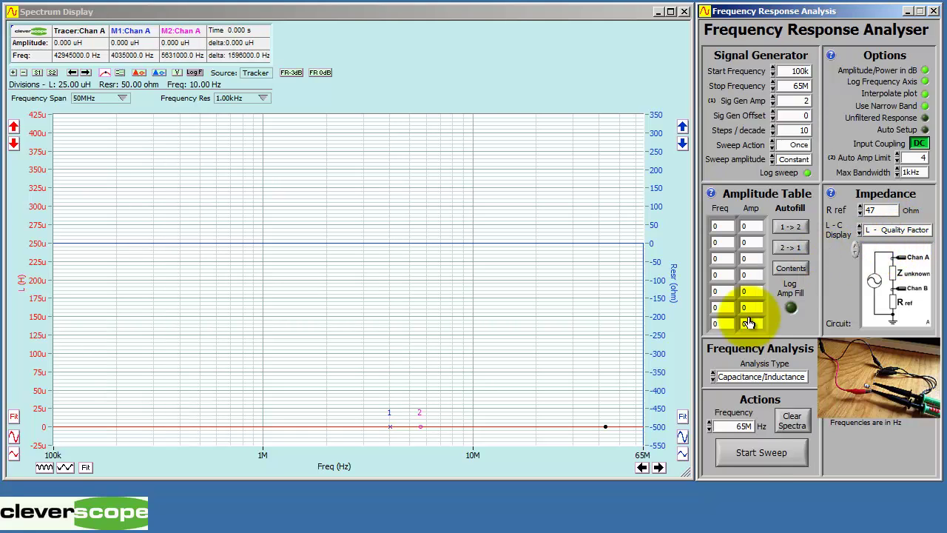
left_click(753, 460)
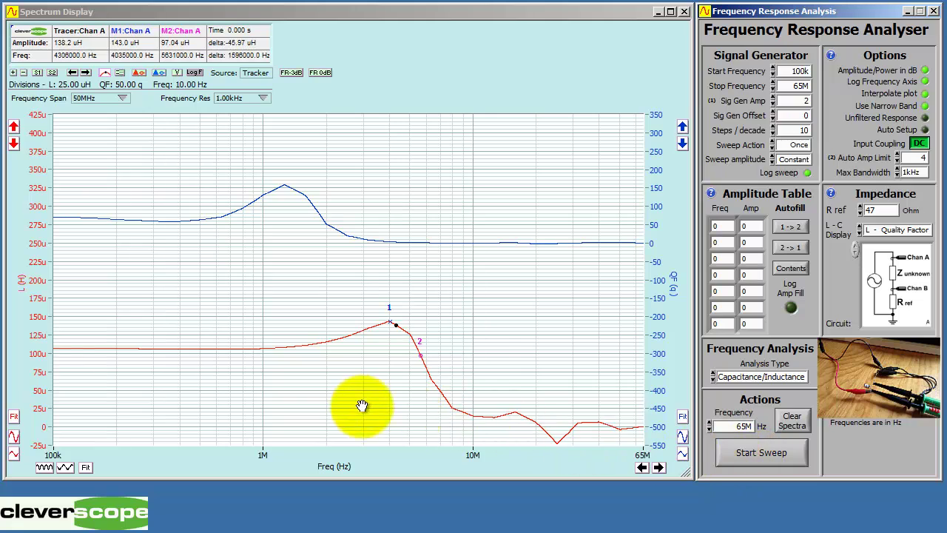
left_click(221, 366)
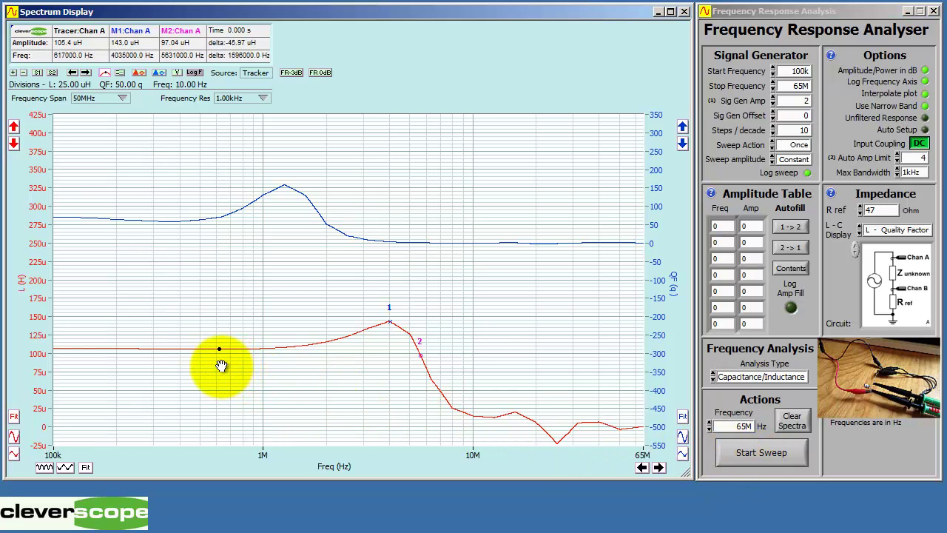
mouse_move(221, 366)
left_mouse_down()
mouse_move(250, 303)
mouse_move(88, 277)
mouse_move(102, 271)
mouse_move(67, 262)
mouse_move(165, 261)
mouse_move(281, 208)
mouse_move(367, 238)
mouse_move(513, 250)
mouse_move(353, 258)
mouse_move(441, 257)
mouse_move(444, 346)
mouse_move(422, 359)
mouse_move(434, 405)
mouse_move(575, 432)
left_mouse_up()
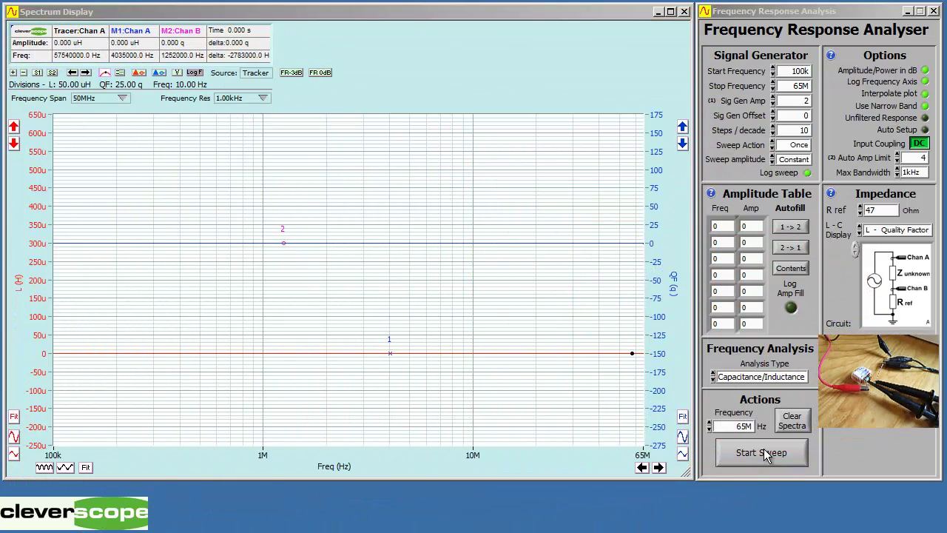
Sweep the new inductor and read its quality factor near 1.1 MHz
left_click(766, 454)
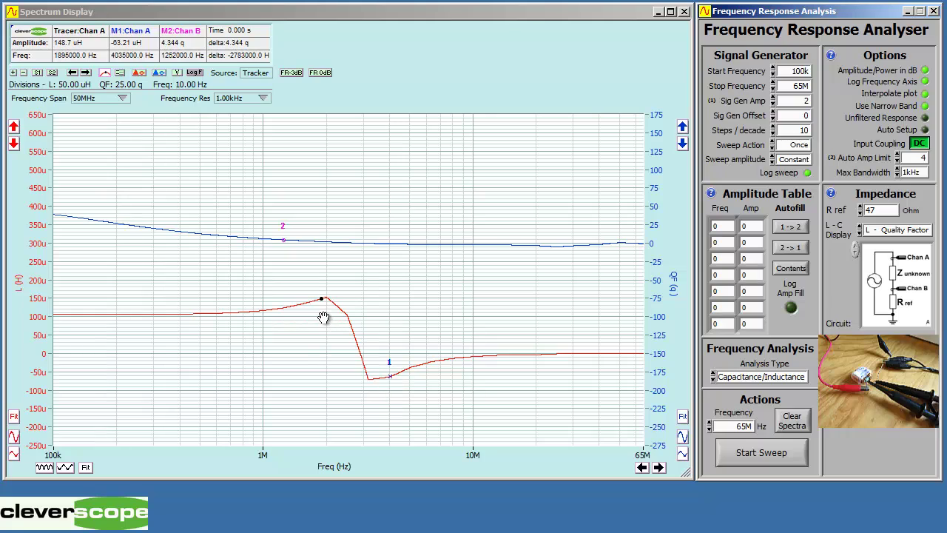
left_click(274, 260)
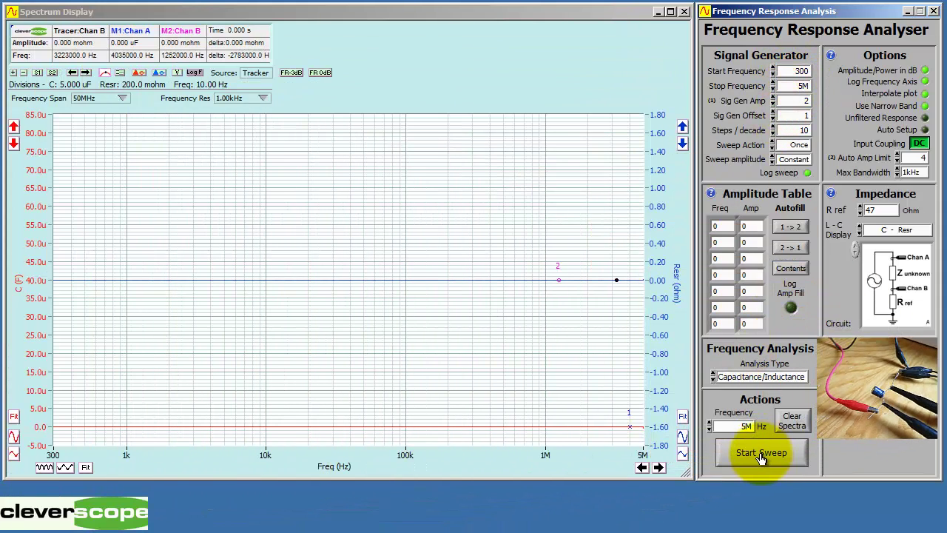
Run the 300 Hz–5 MHz sweep and trace capacitance from about 43 uF at 300 Hz to 2500 Hz
left_click(762, 458)
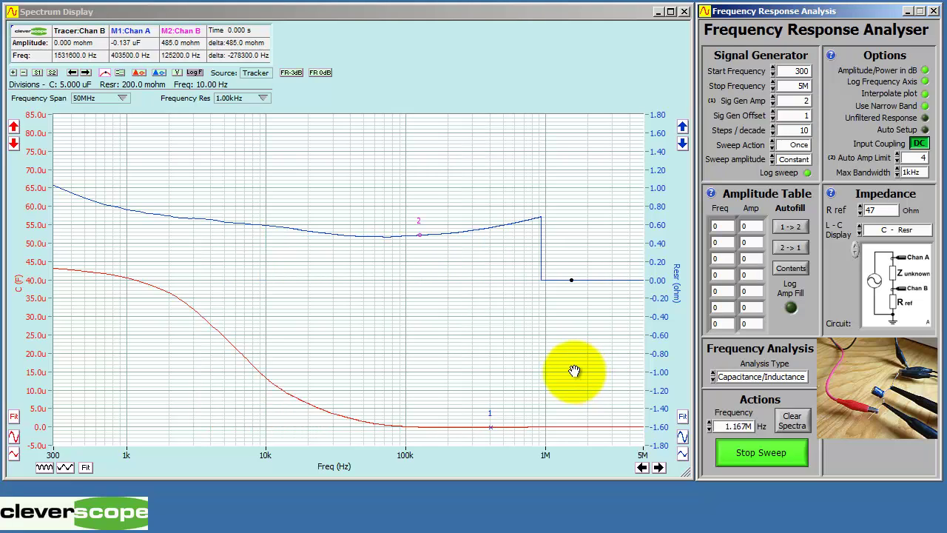
left_click(65, 303)
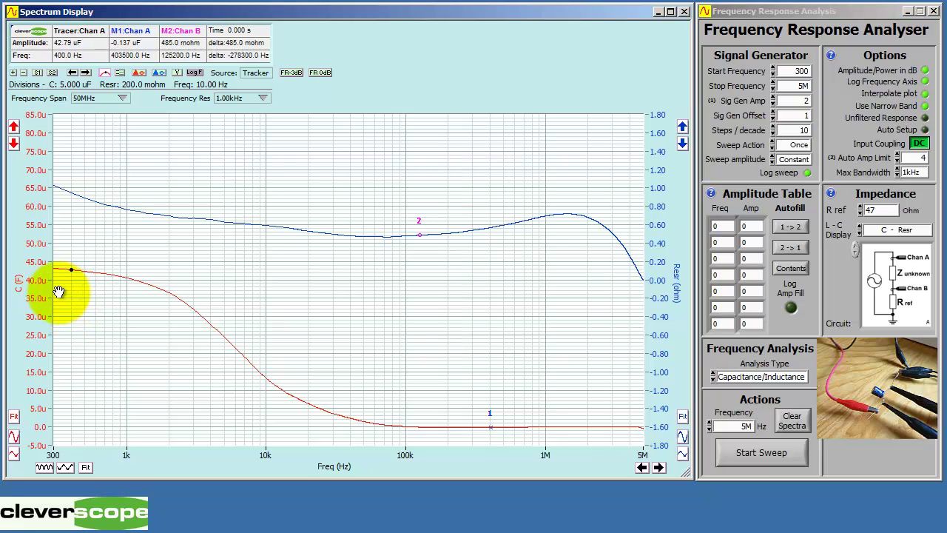
left_click(58, 290)
left_click(73, 288)
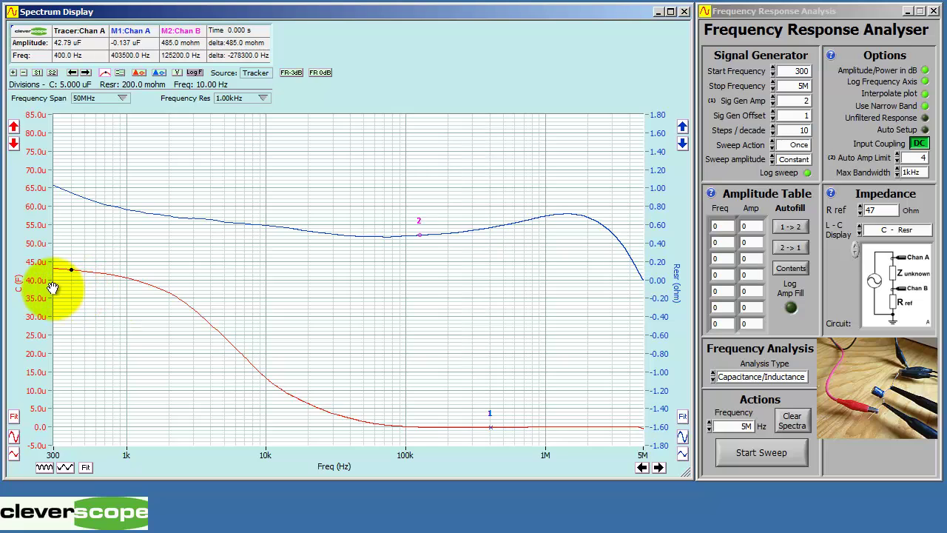
left_click_drag(57, 286, 407, 433)
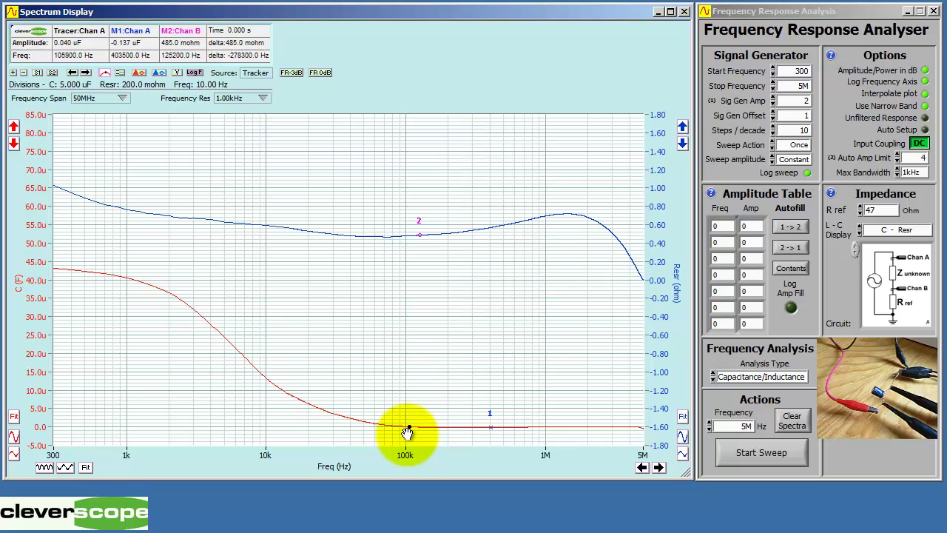
left_click_drag(408, 432, 131, 214)
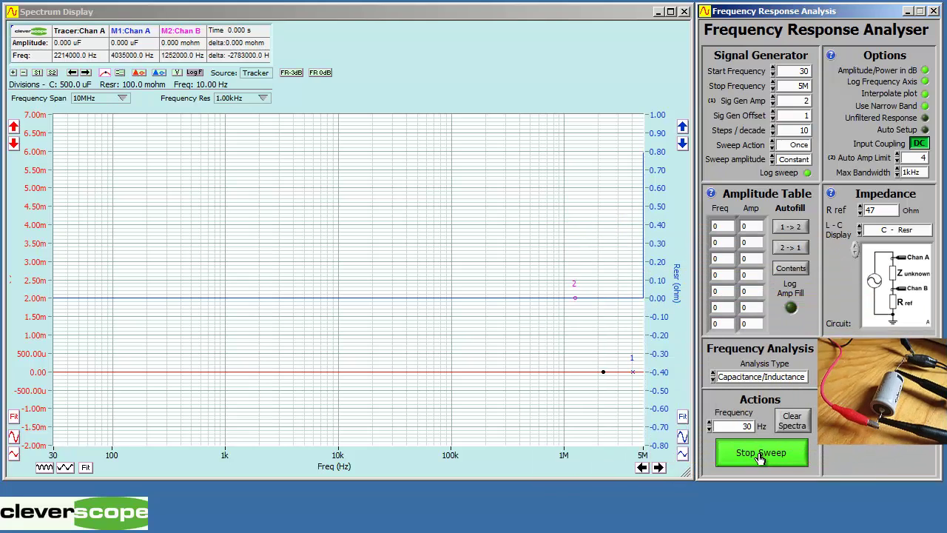
Read the capacitance curve at 60 Hz and then at 40 Hz
left_click(251, 377)
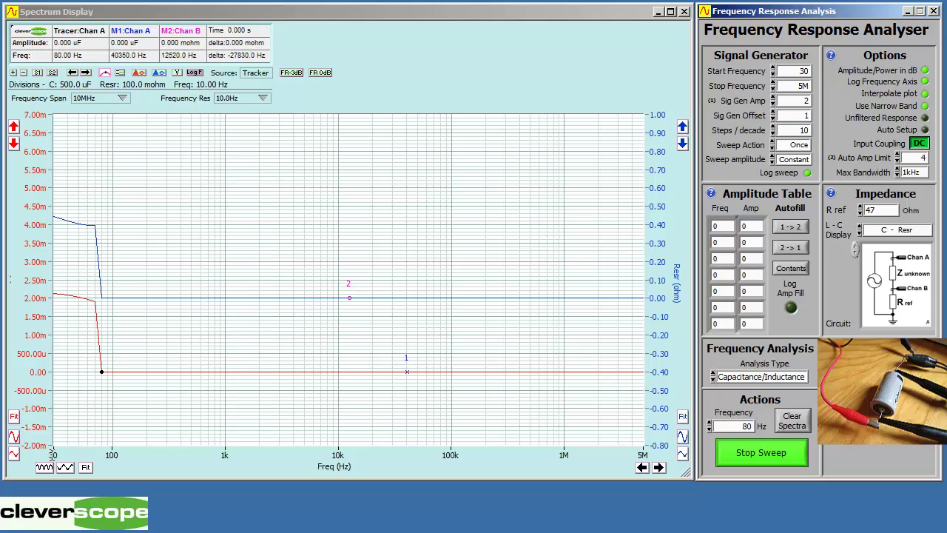
left_click(88, 312)
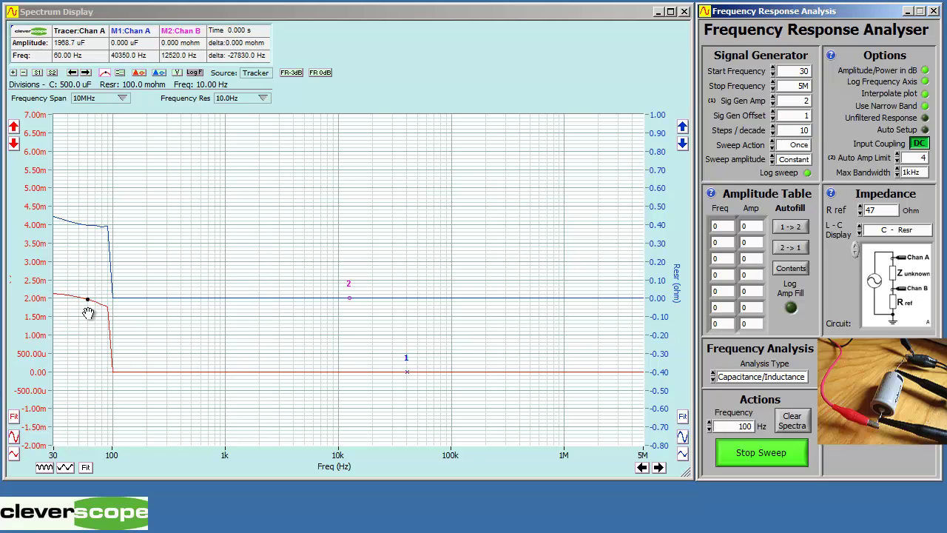
mouse_move(87, 312)
left_mouse_down()
mouse_move(56, 311)
mouse_move(74, 315)
left_mouse_up()
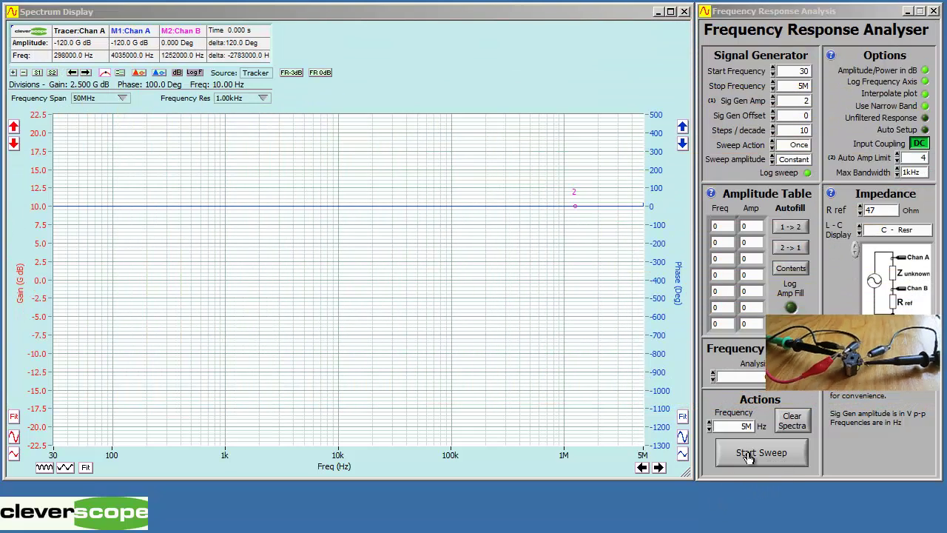
Run the transformer's 30 Hz–5 MHz gain/phase sweep to completion
left_click(748, 454)
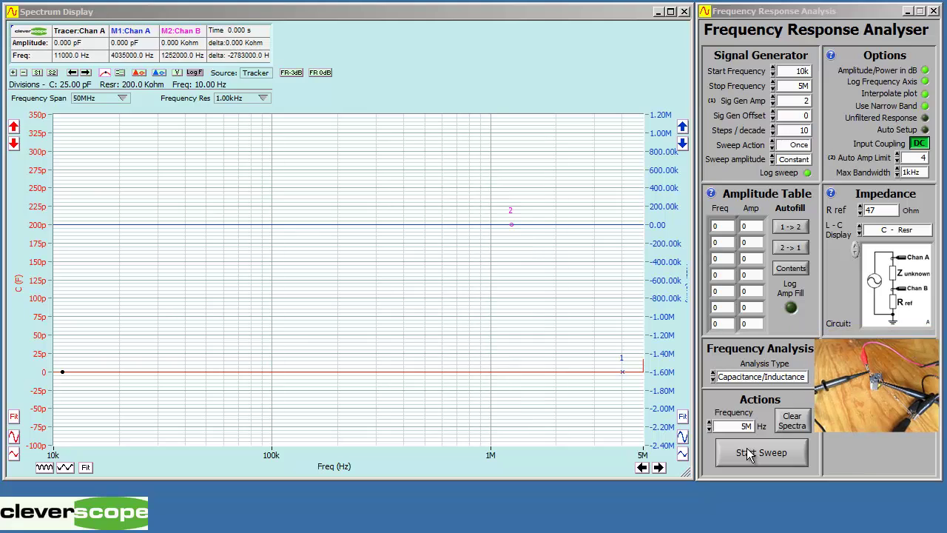
Run the 10 kHz–5 MHz C–Resr sweep, reading about 17 pF
left_click(748, 454)
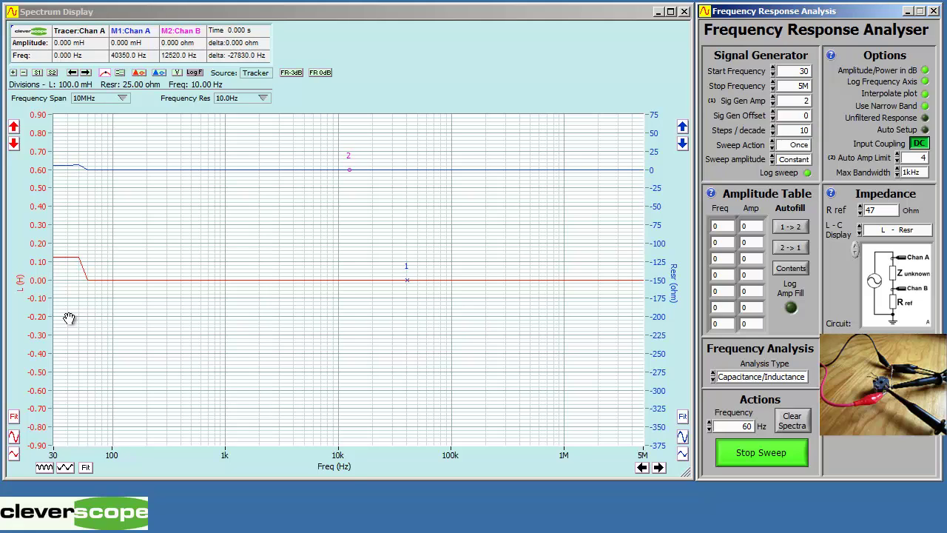
Read the inductance at 40 Hz, then move the tracer onto the resistance trace
left_click_drag(74, 285, 77, 284)
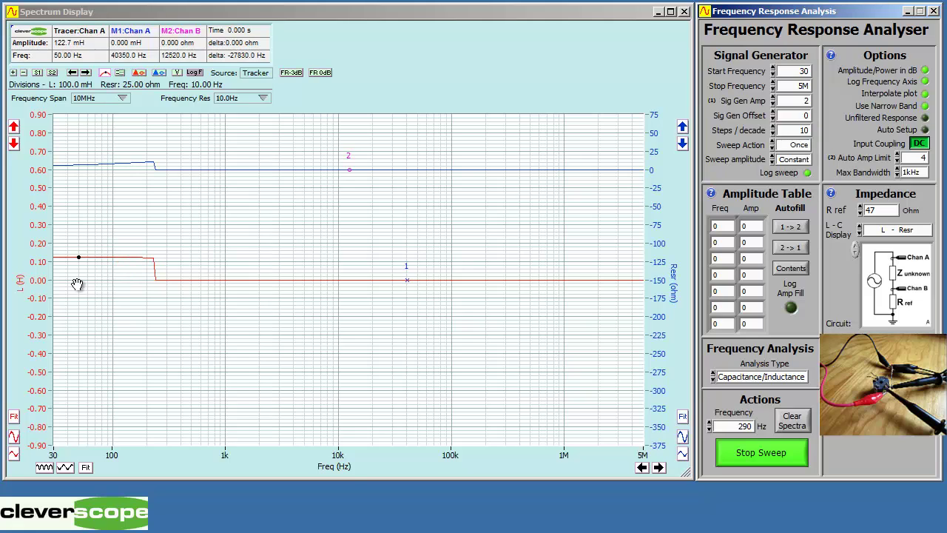
left_click(94, 237)
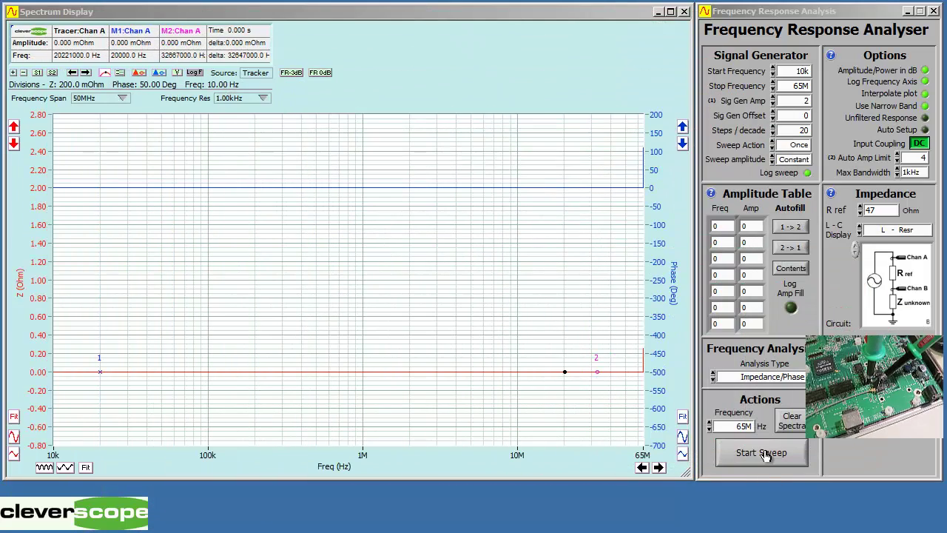
Run the 10 kHz–65 MHz impedance sweep and read Z at about 285 kHz, 11 kHz and 37.5 MHz
left_click(766, 453)
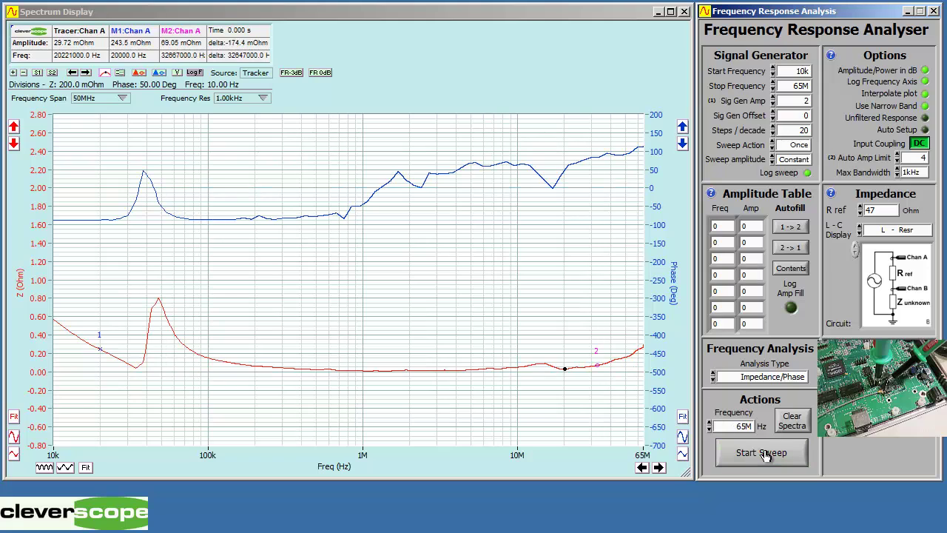
mouse_move(396, 392)
left_mouse_down()
mouse_move(255, 377)
mouse_move(205, 363)
mouse_move(160, 328)
left_mouse_up()
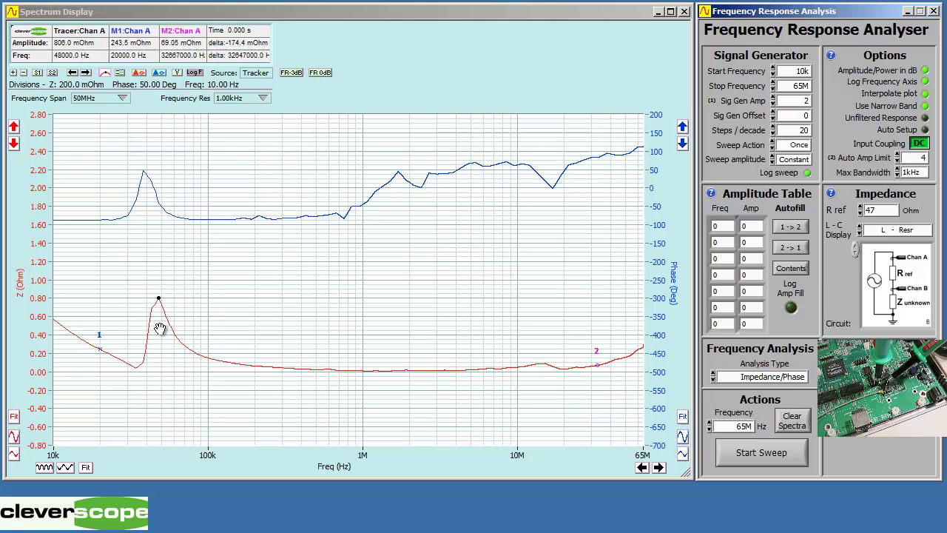
mouse_move(159, 329)
left_mouse_down()
mouse_move(94, 311)
mouse_move(45, 316)
mouse_move(294, 381)
mouse_move(501, 377)
mouse_move(301, 379)
left_mouse_up()
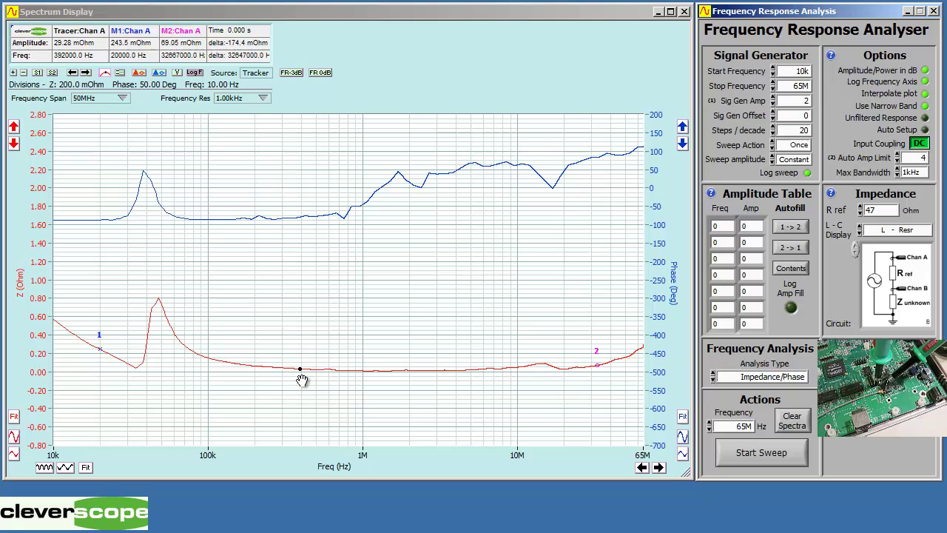
mouse_move(301, 379)
left_mouse_down()
mouse_move(541, 376)
mouse_move(617, 364)
mouse_move(269, 376)
mouse_move(156, 330)
mouse_move(157, 316)
left_mouse_up()
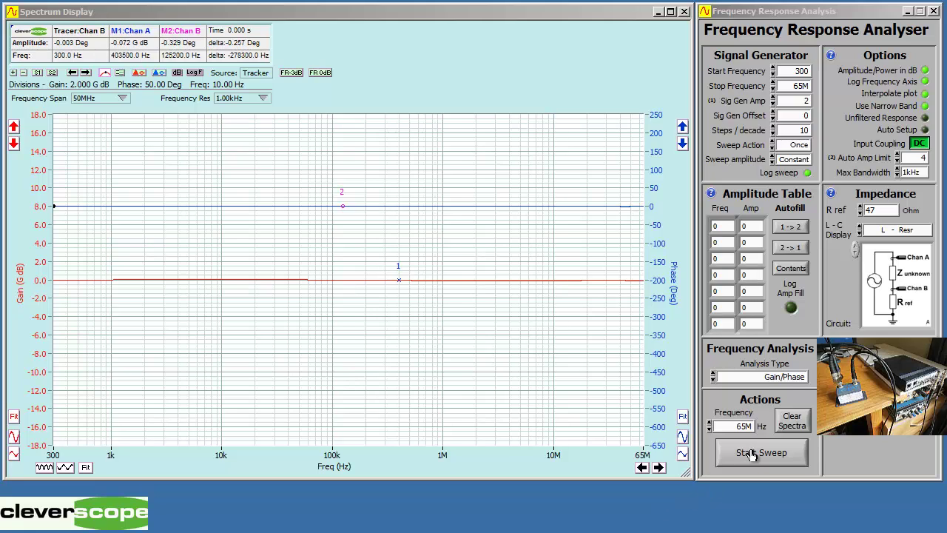
Sweep the isolation transformer 300 Hz–65 MHz and track the gain trace from 400 to 700 Hz
left_click(753, 456)
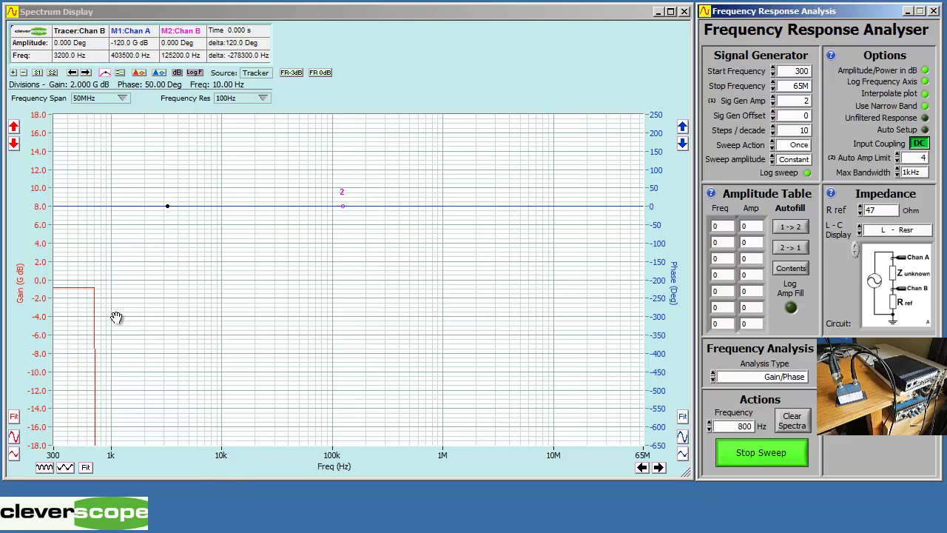
left_click(74, 311)
left_click(78, 313)
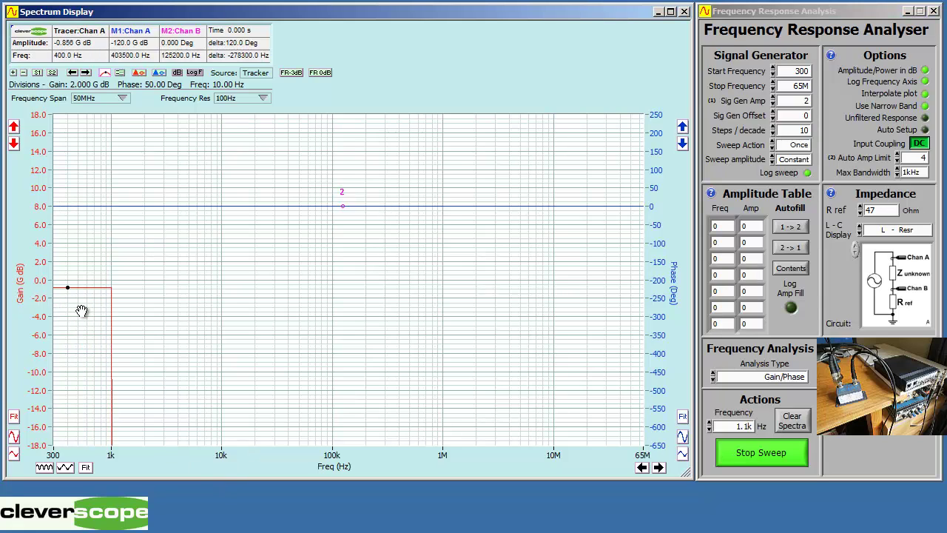
left_click(88, 312)
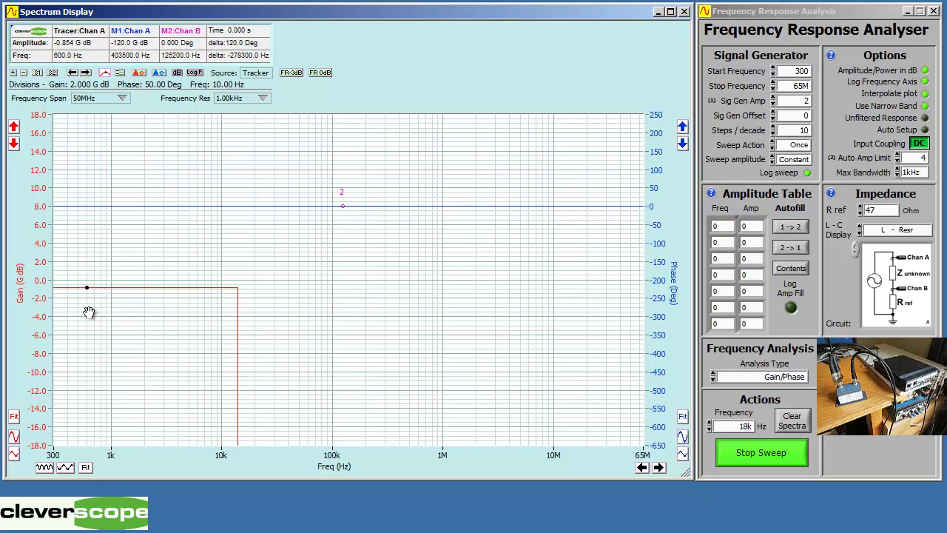
left_click(101, 311)
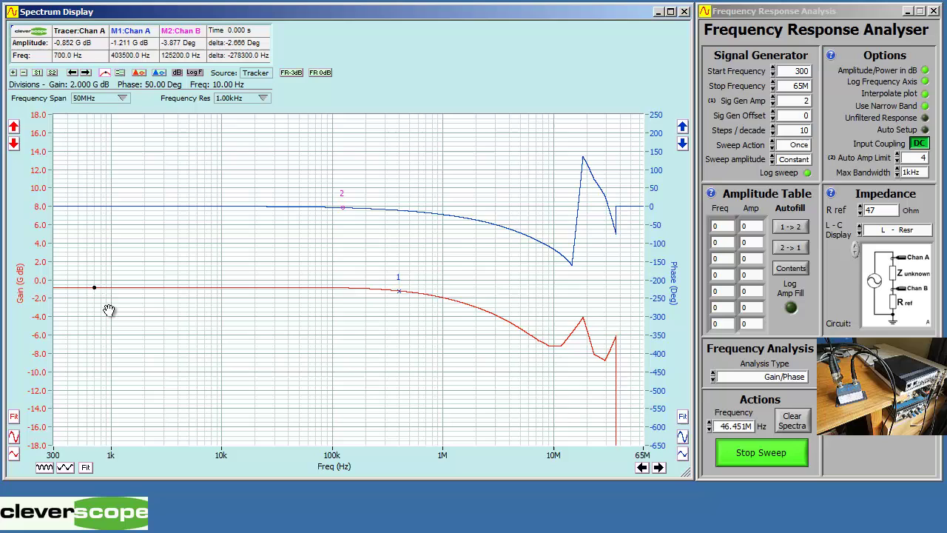
Read gain near 8.9 MHz and phase near 10 MHz, then place gain markers at 2 kHz and 3.27 MHz
left_click(551, 345)
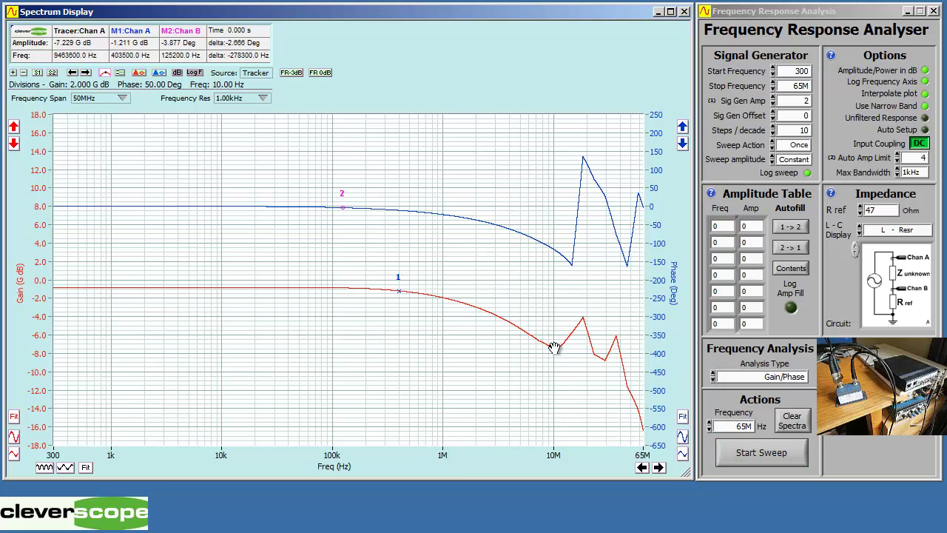
left_click(568, 265)
left_click(145, 323)
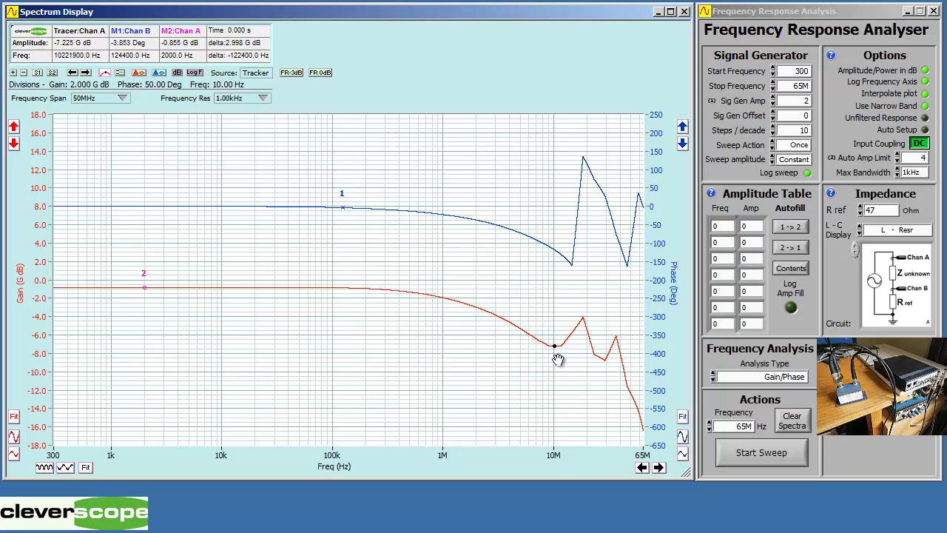
left_click(502, 348)
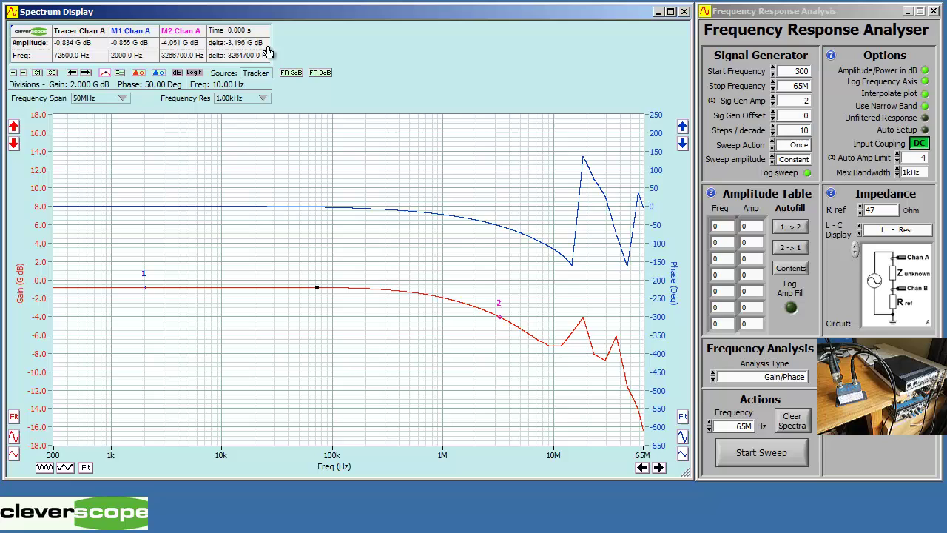